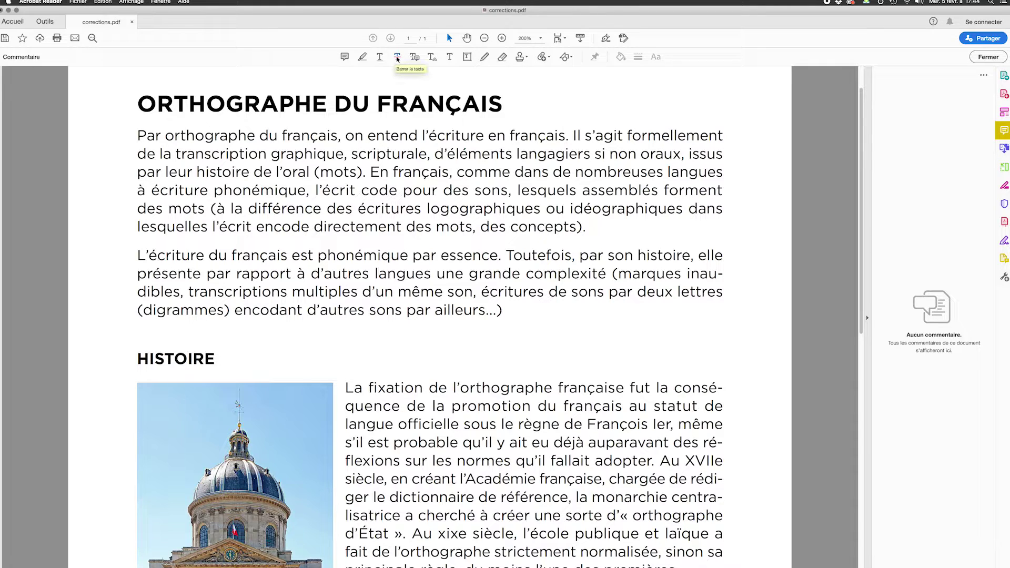
Strike through the words "écritures logographiques" in the first paragraph
click(398, 57)
drag(352, 210, 594, 225)
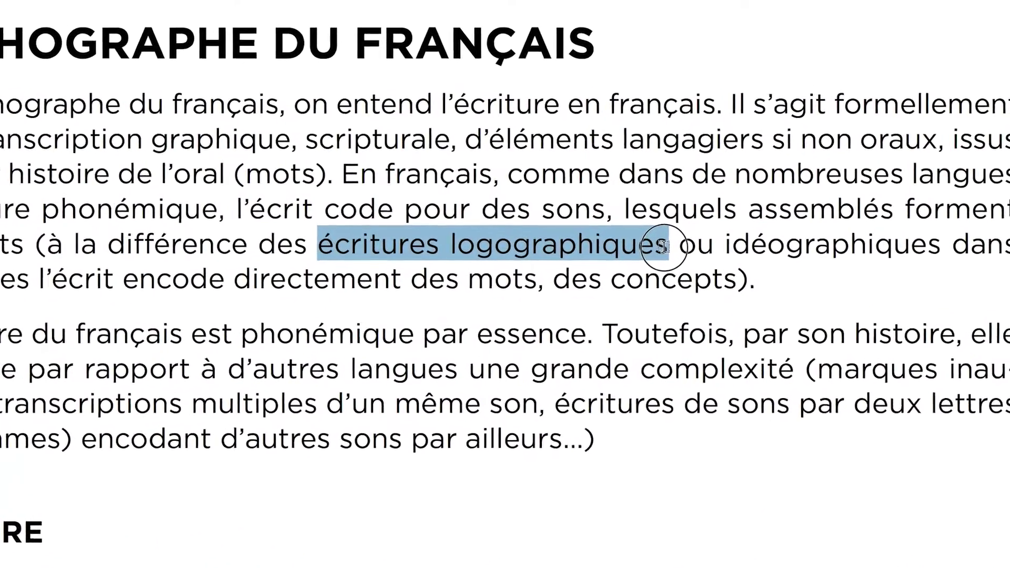
drag(664, 246, 663, 246)
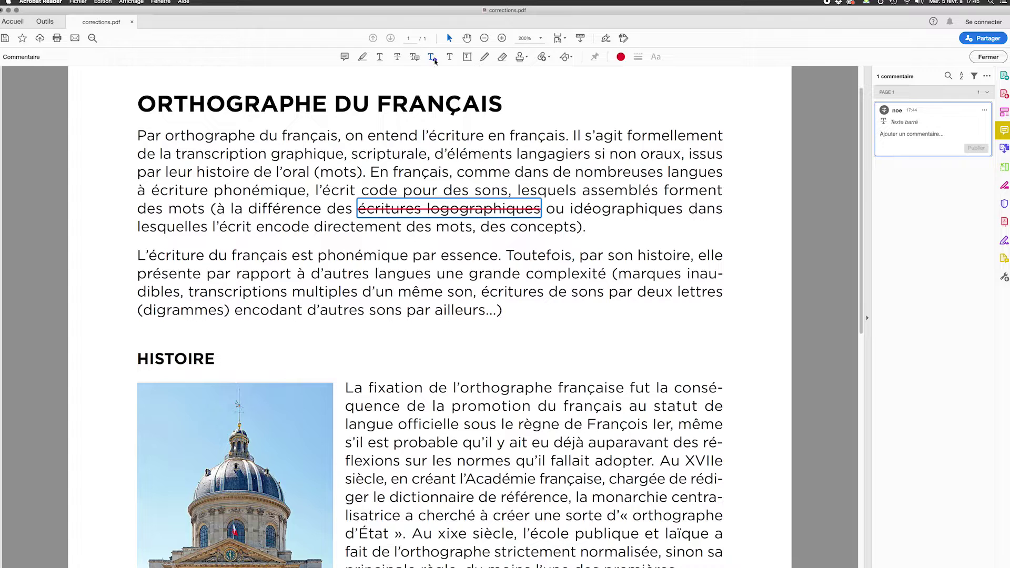
Add an insert-text annotation after "écritures" in the second paragraph and publish the comment "pleines"
click(433, 58)
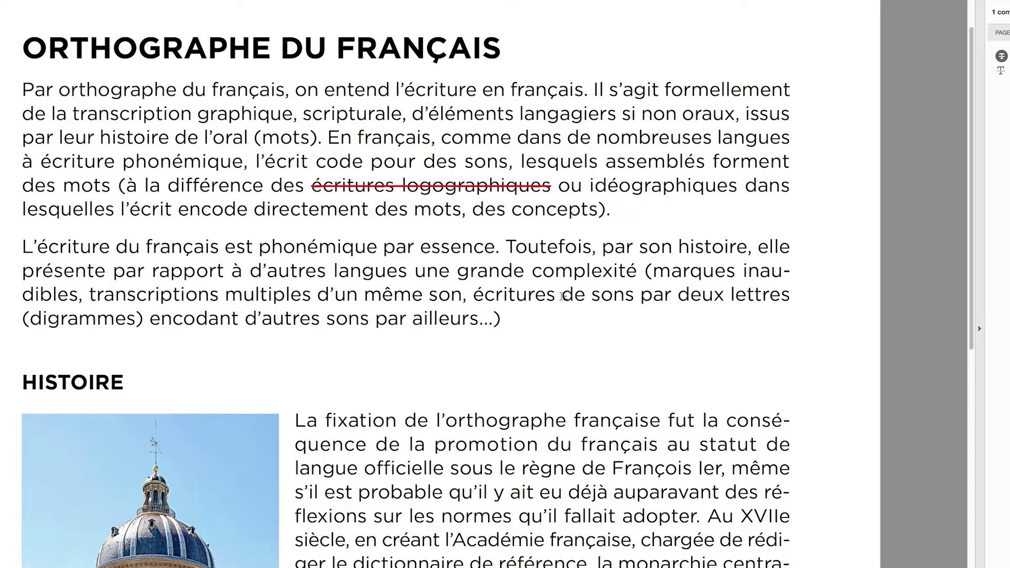
click(562, 297)
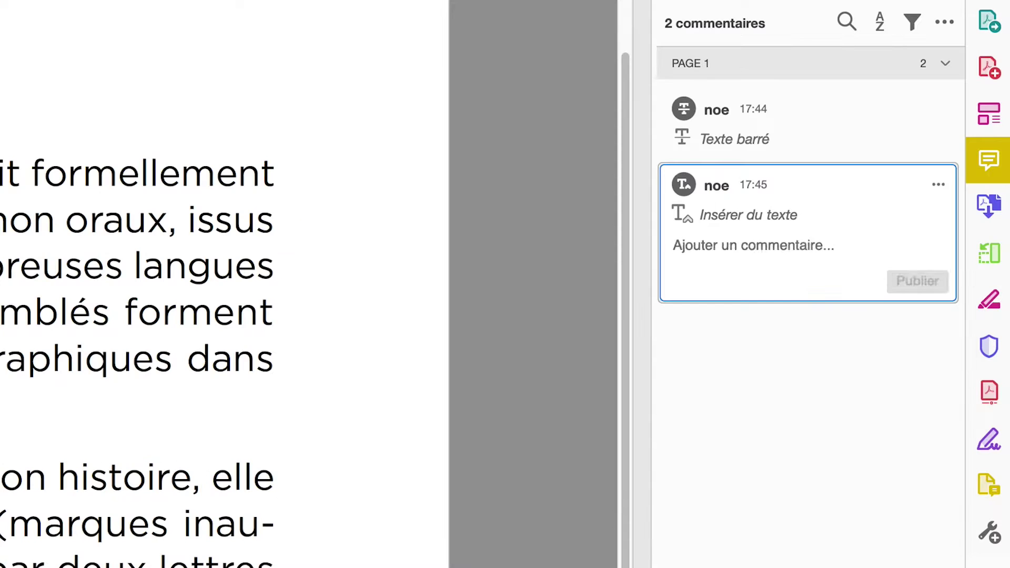
text(pleines)
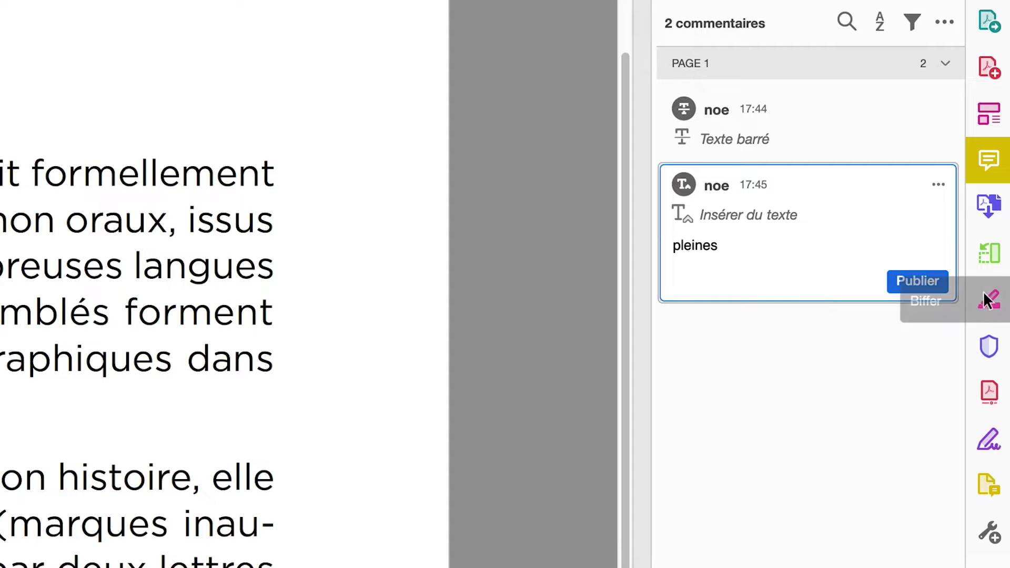
click(910, 280)
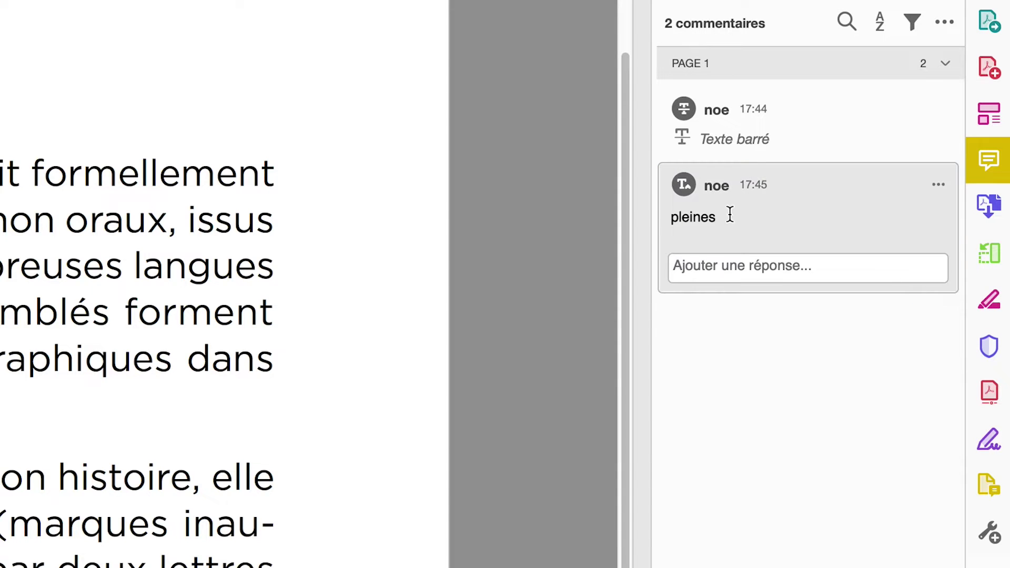
mouse_move(550, 297)
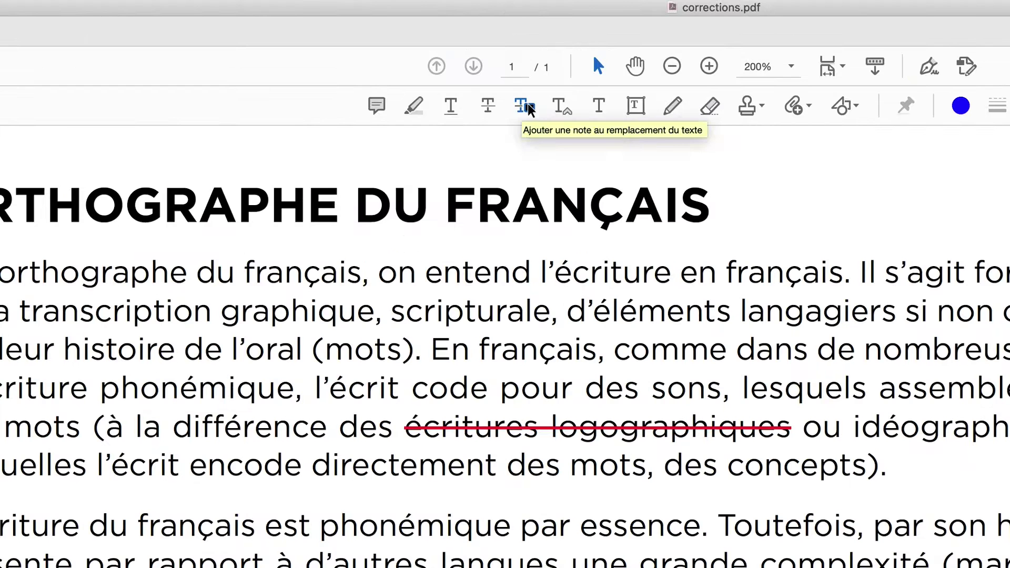
Mark "français" in the second paragraph for replacement and publish the replacement text "anglais"
click(519, 107)
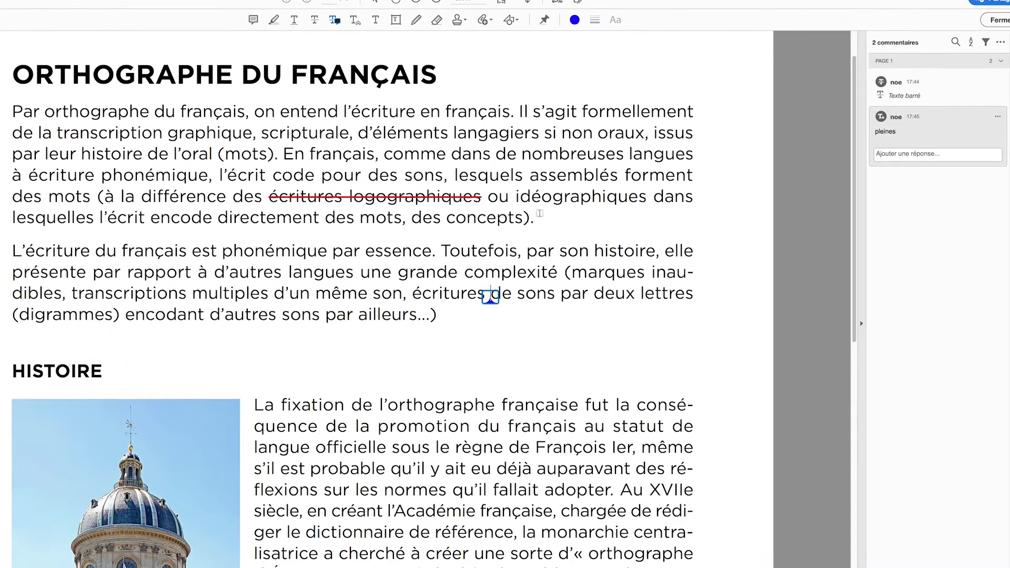
drag(122, 250, 188, 253)
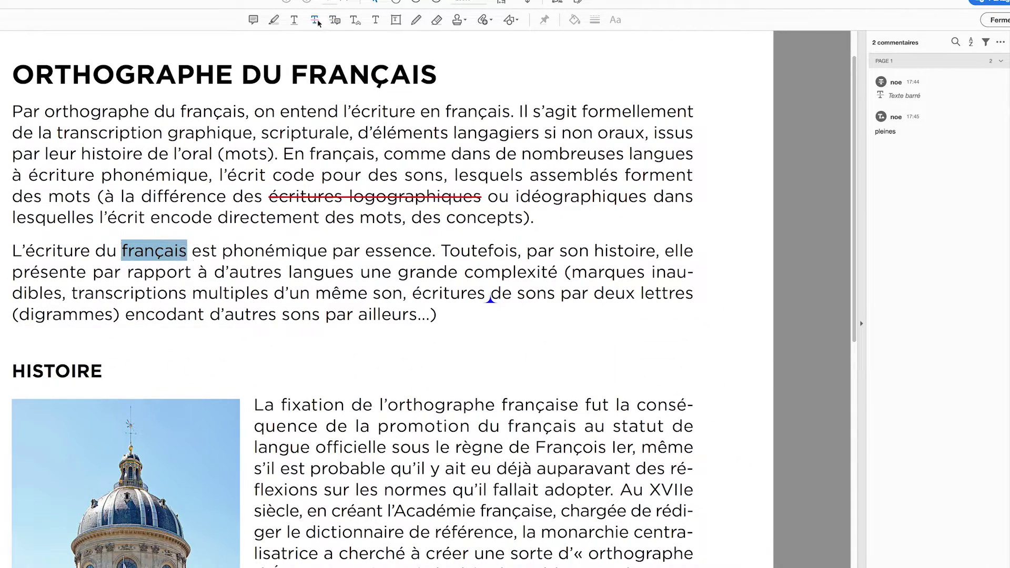
click(335, 20)
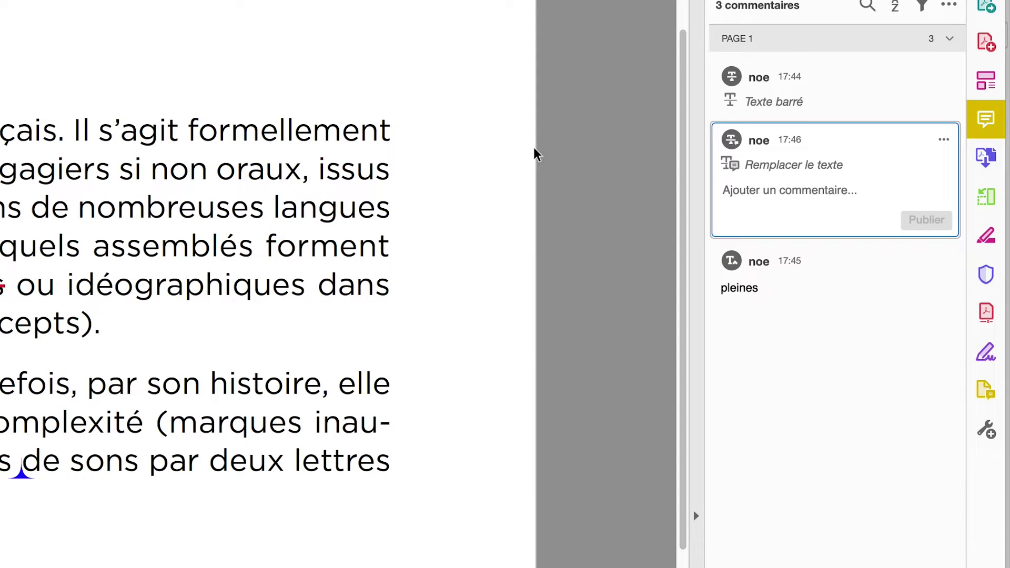
text(anglais)
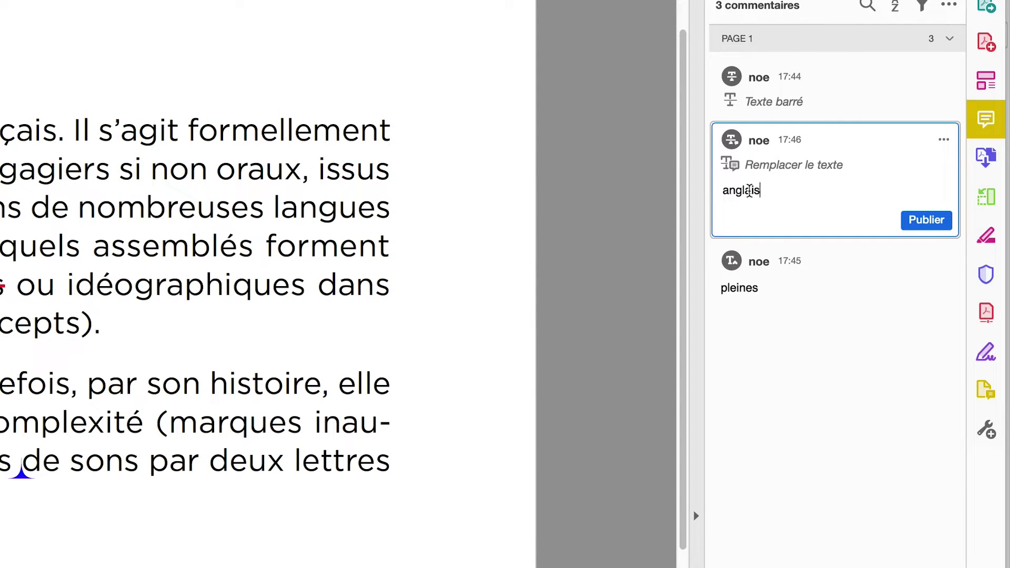
click(926, 220)
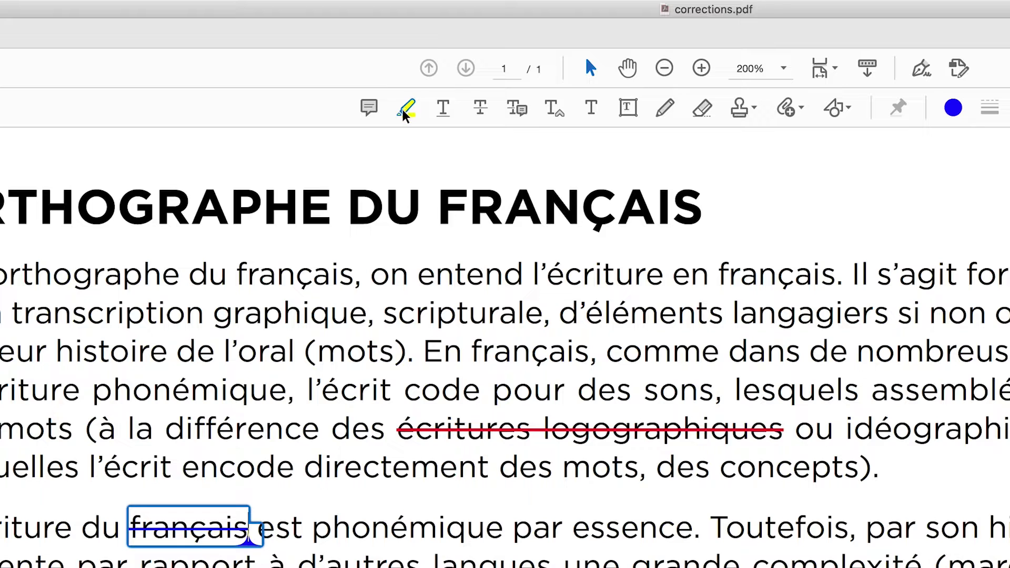
Highlight "Toutefois, par son histoire," in the second paragraph and publish the comment "mettre en gras" on it
click(362, 58)
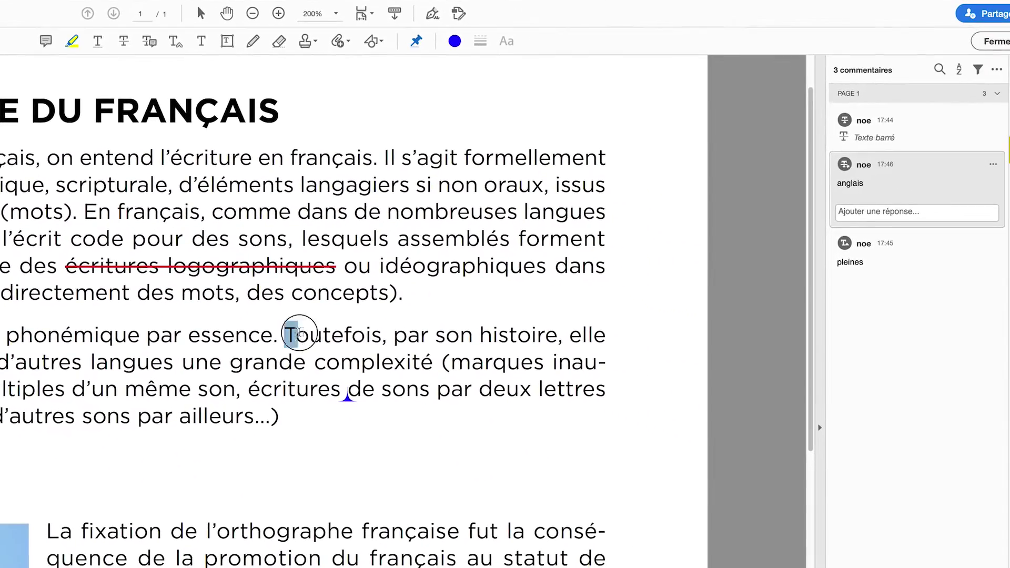
drag(510, 436, 777, 426)
drag(502, 327, 562, 341)
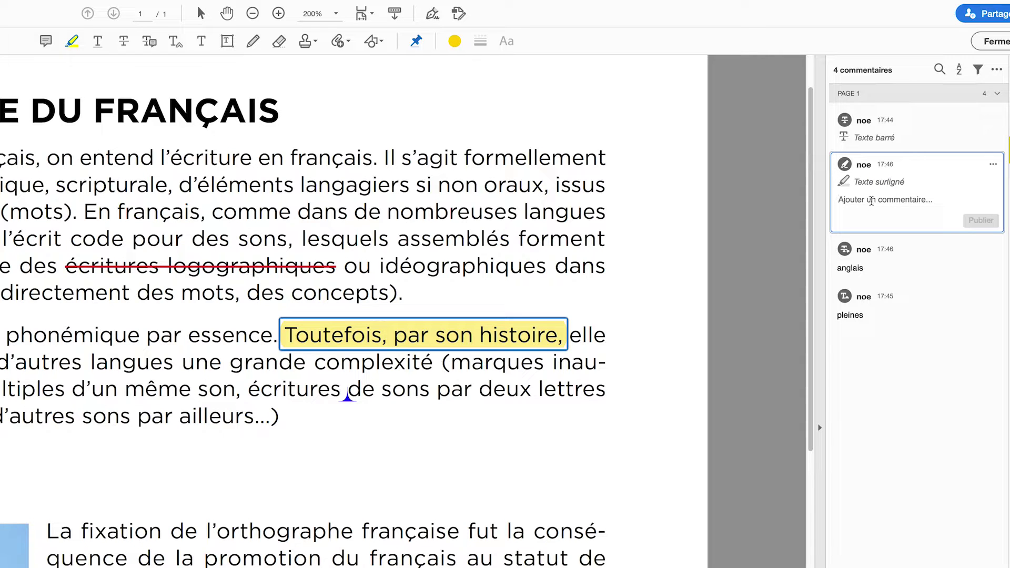
text(mettre en gra)
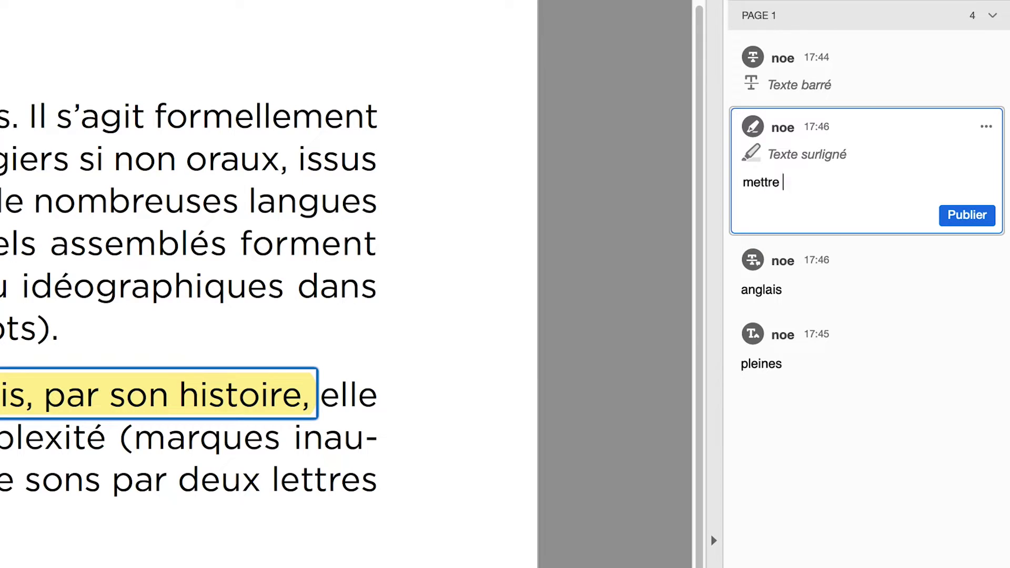
text(s)
click(968, 216)
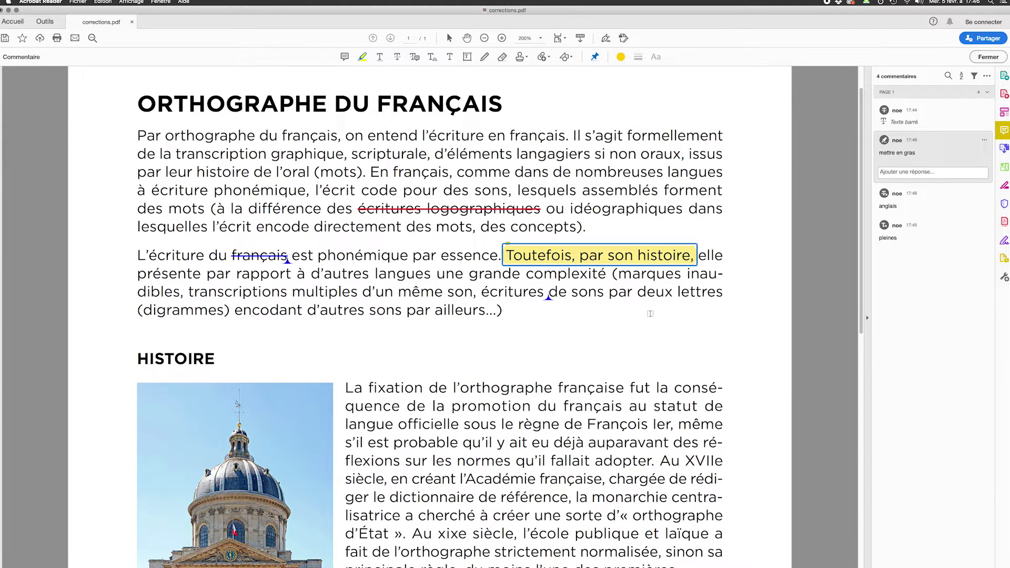
Place a sticky note between the HISTOIRE heading and the image, and publish the comment "remonter l'image au-dessus du titre"
drag(860, 228, 847, 322)
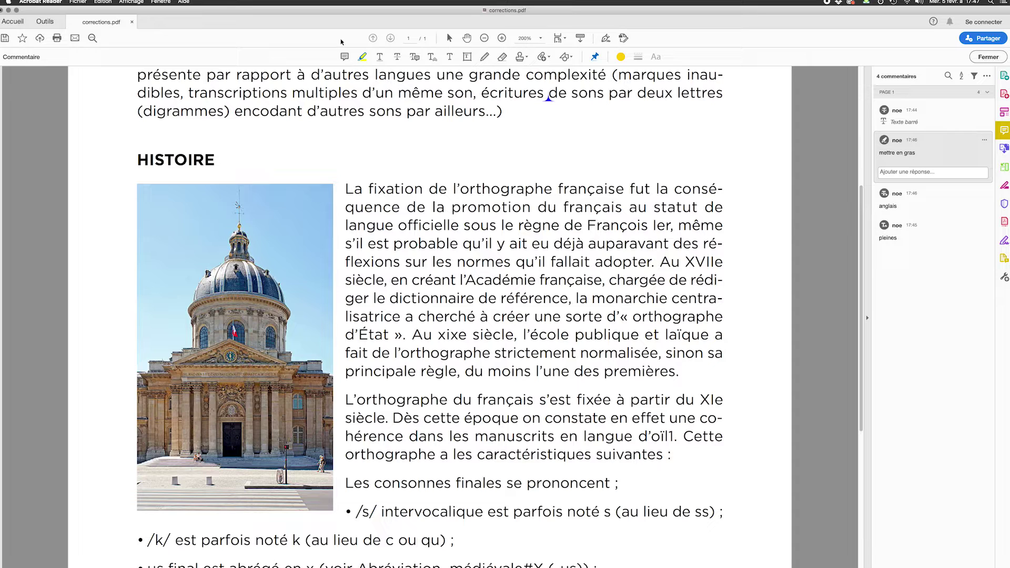
click(347, 58)
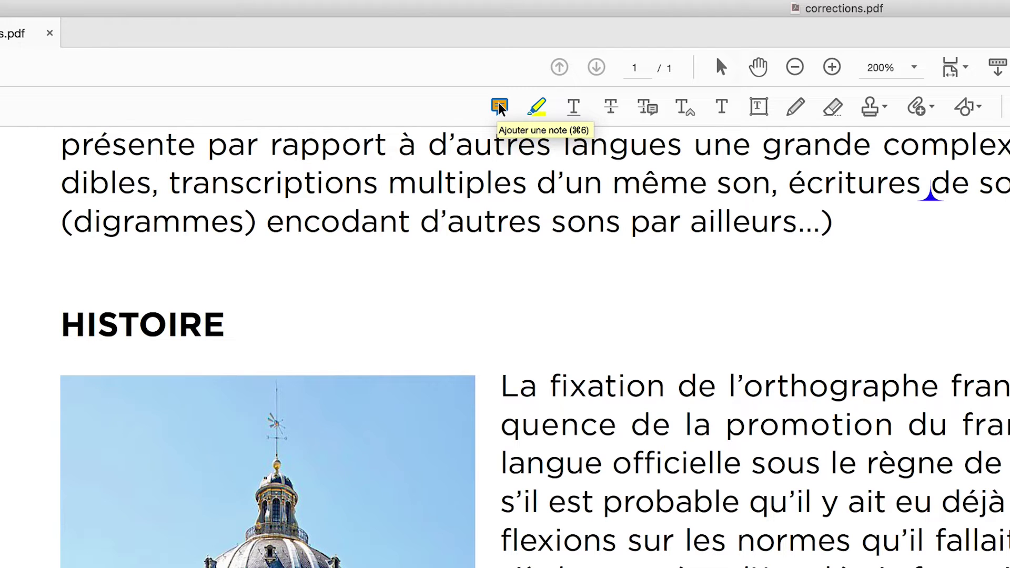
click(500, 108)
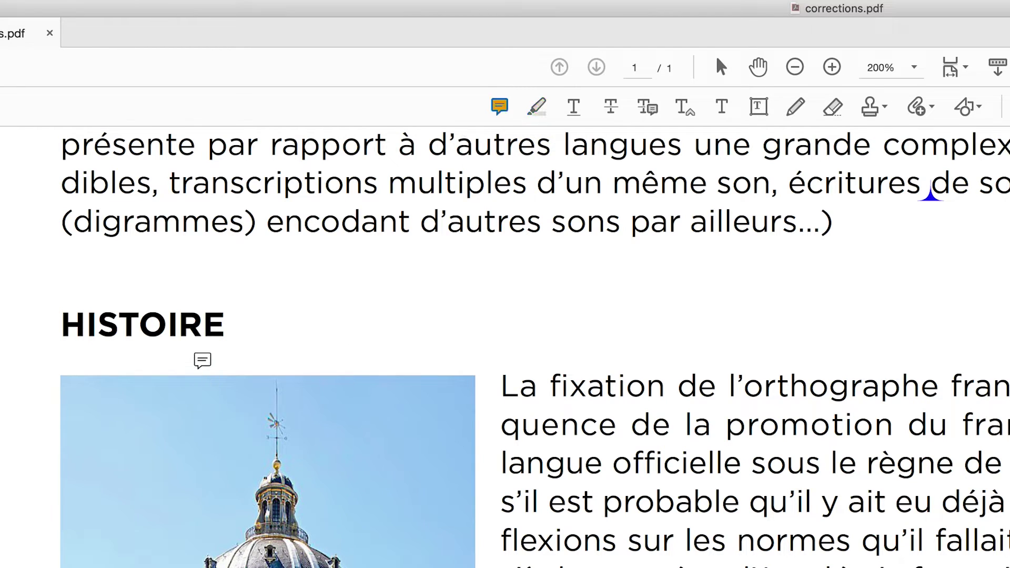
click(202, 360)
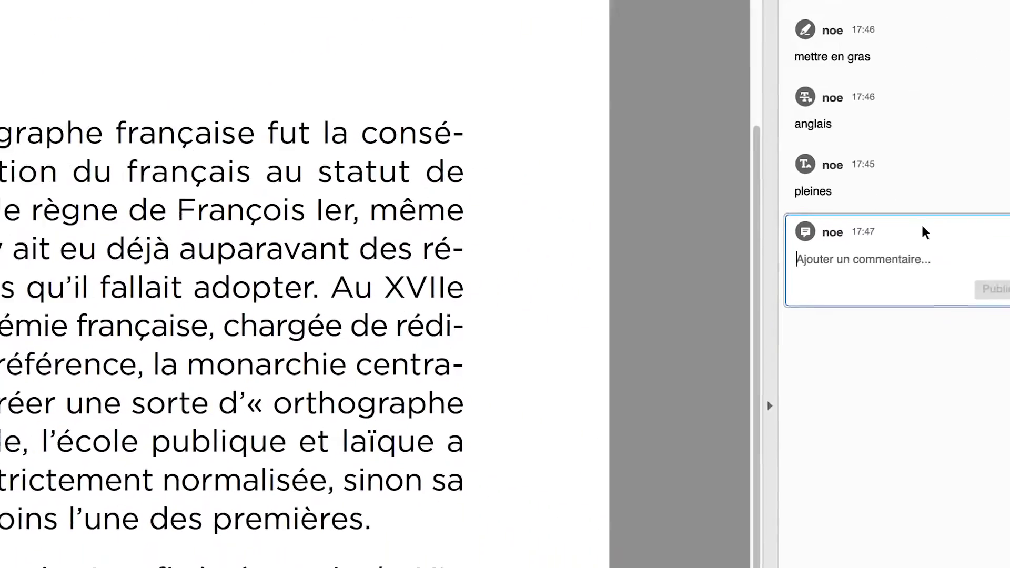
text(remonter l'image au-dessus du t)
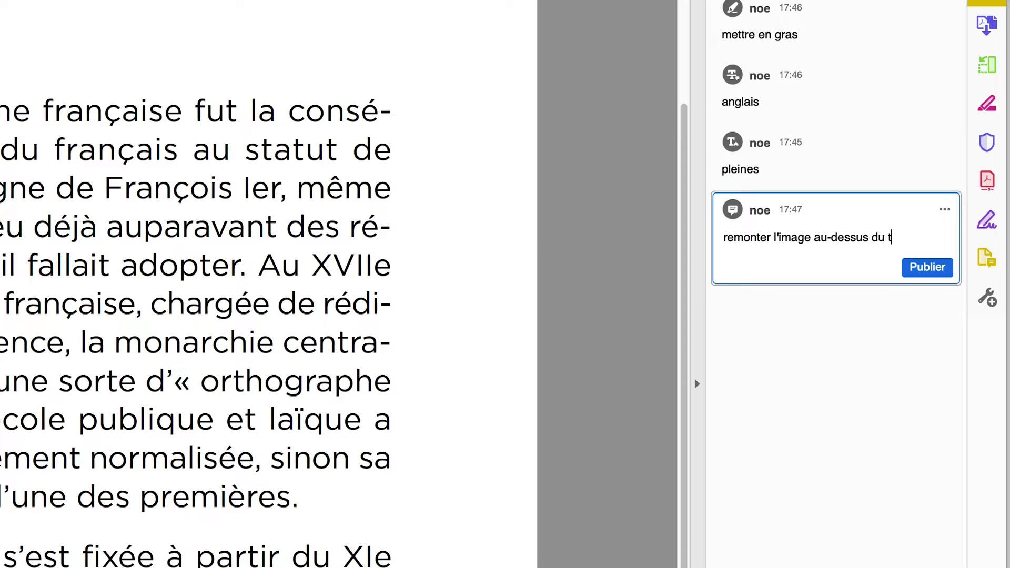
text(itre)
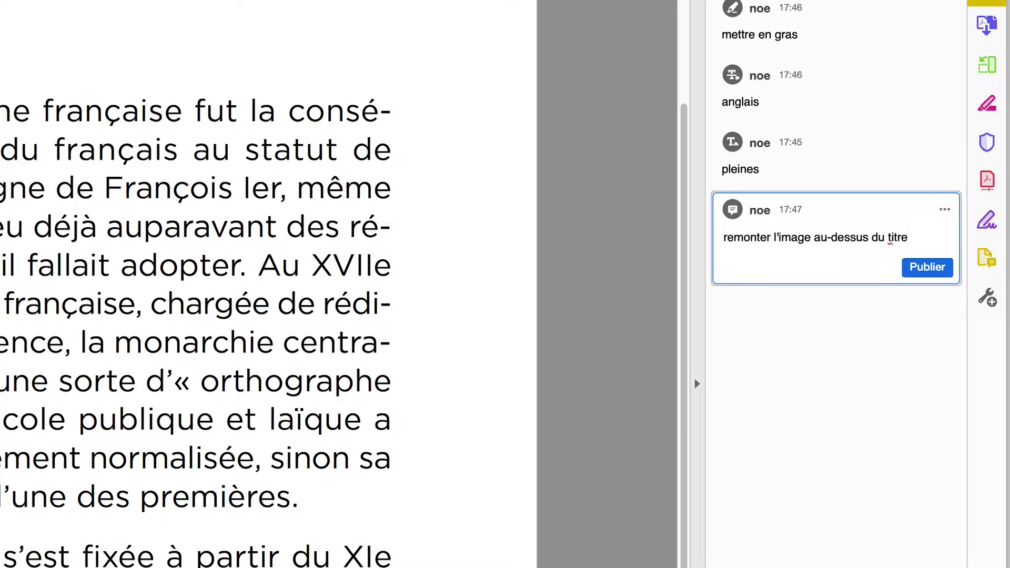
click(921, 269)
Review the annotations on the page and select the highlight, replacement and strikethrough comments in the list to locate their marks
scroll(465, 312, up, 4)
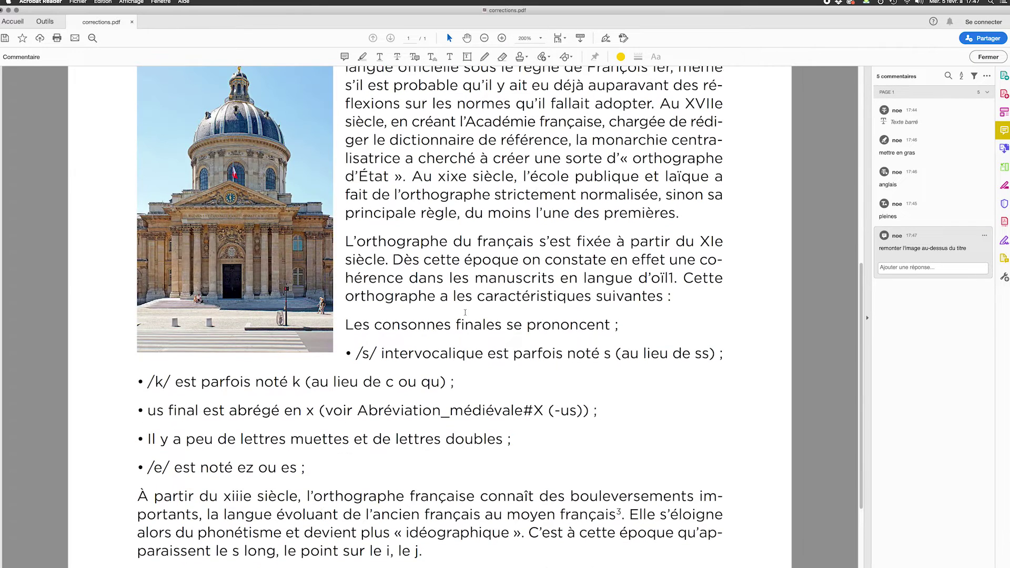
scroll(465, 312, up, 6)
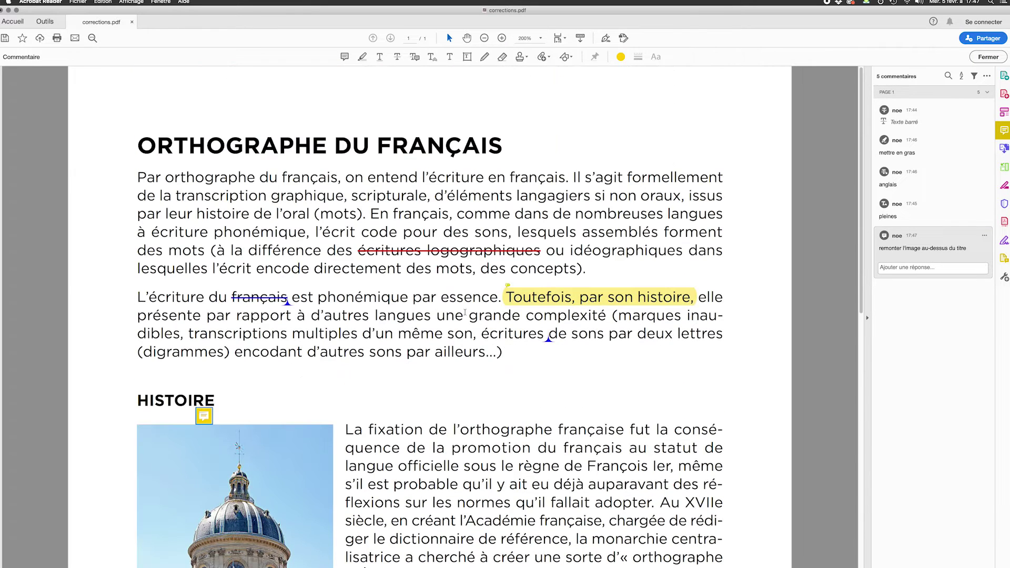
scroll(464, 303, down, 1)
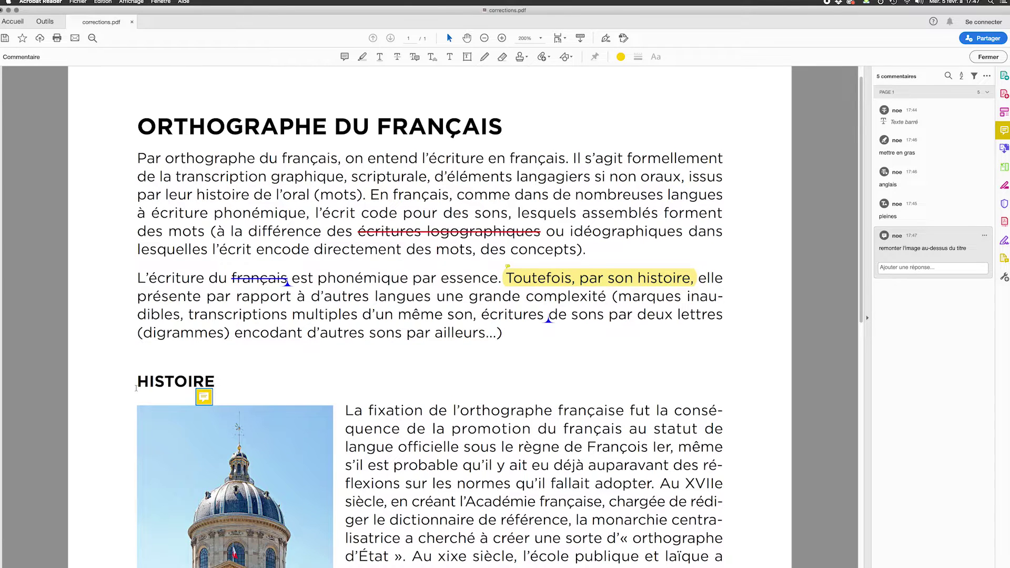
scroll(136, 389, down, 1)
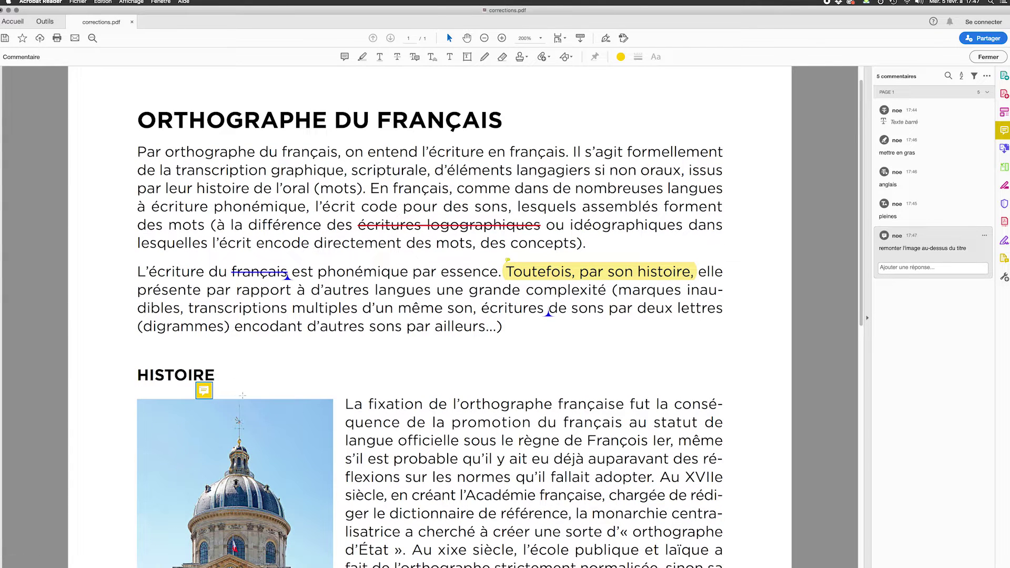
mouse_move(210, 391)
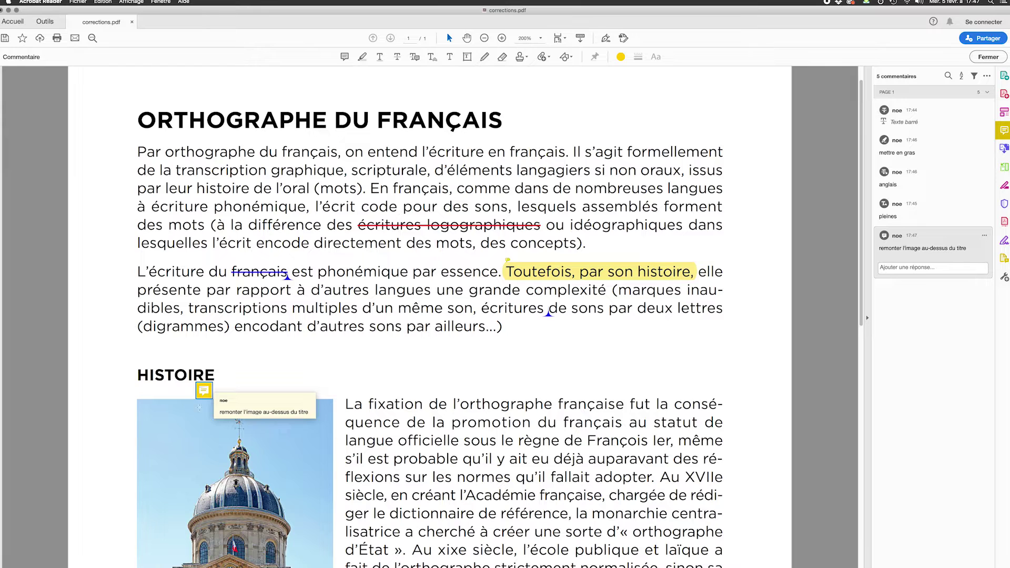
scroll(429, 315, down, 5)
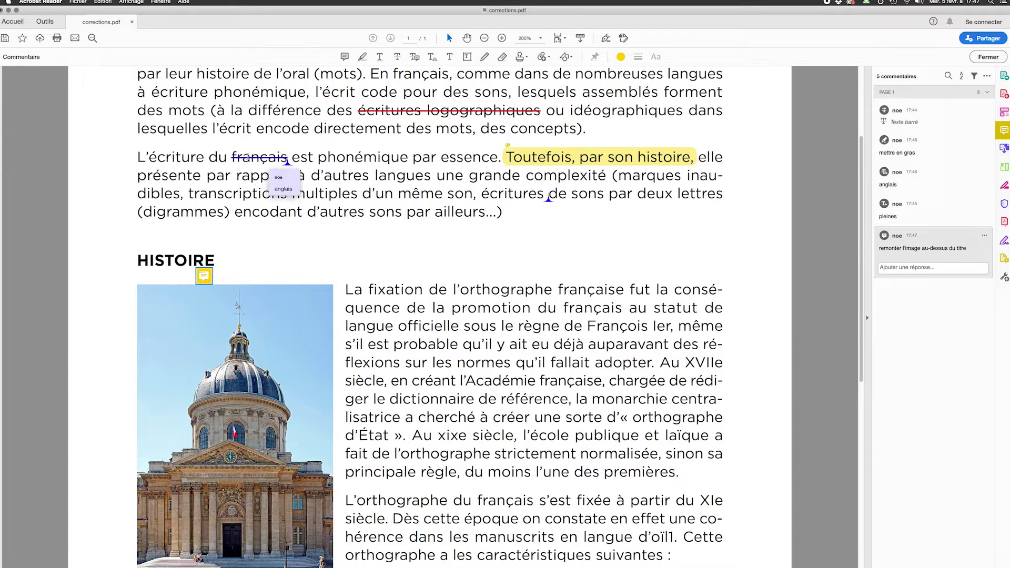
mouse_move(529, 159)
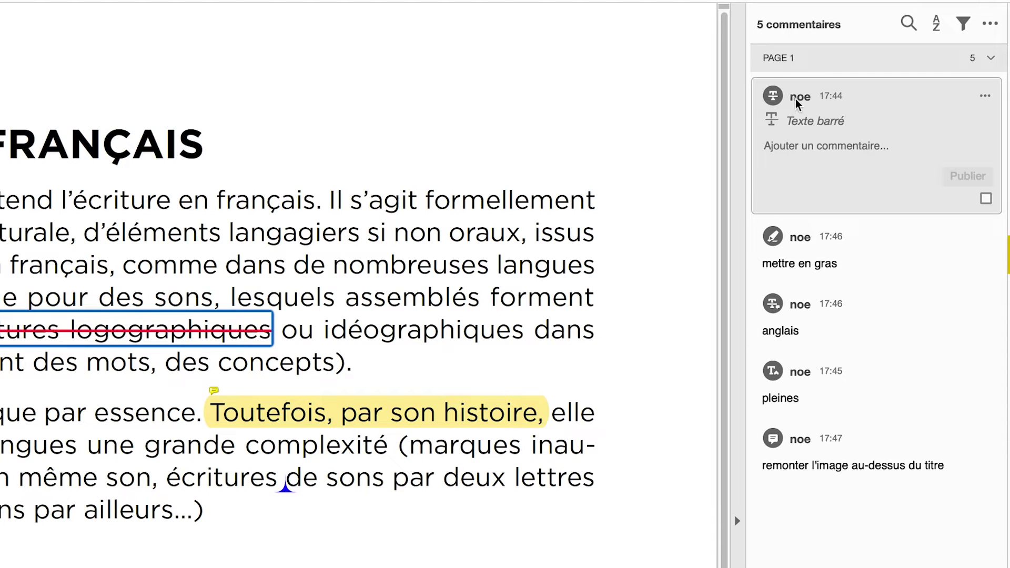
click(805, 263)
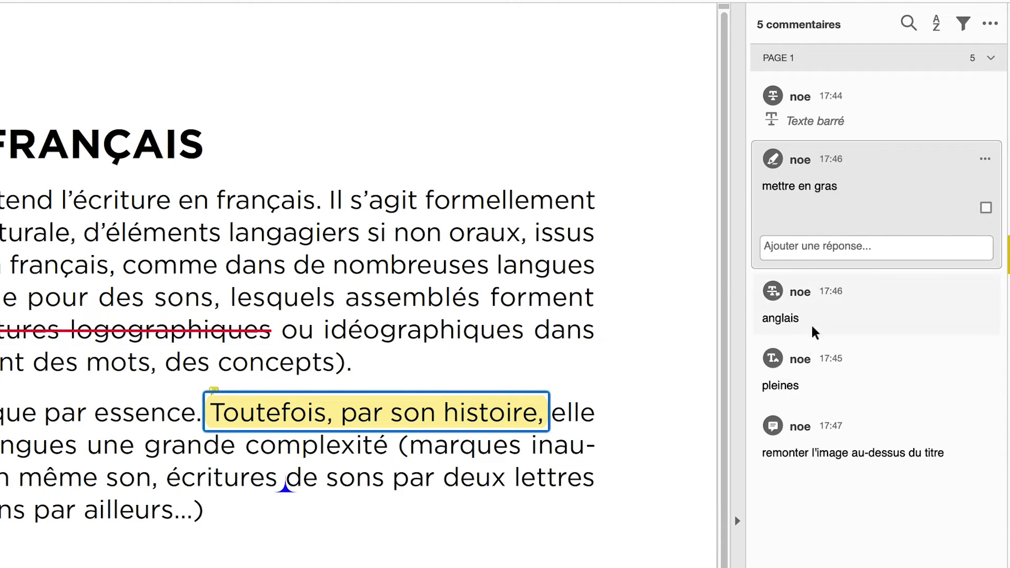
click(818, 328)
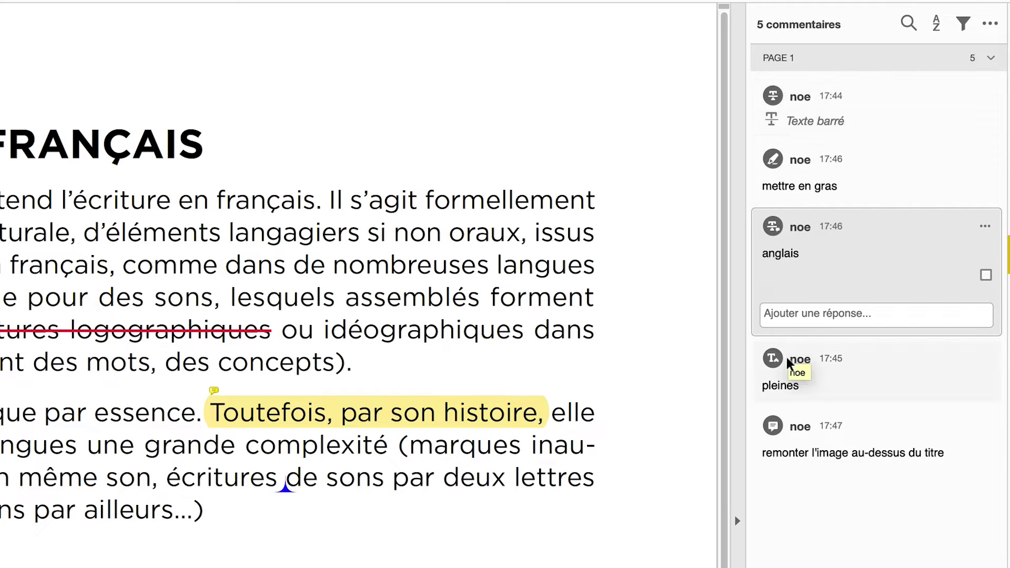
click(807, 120)
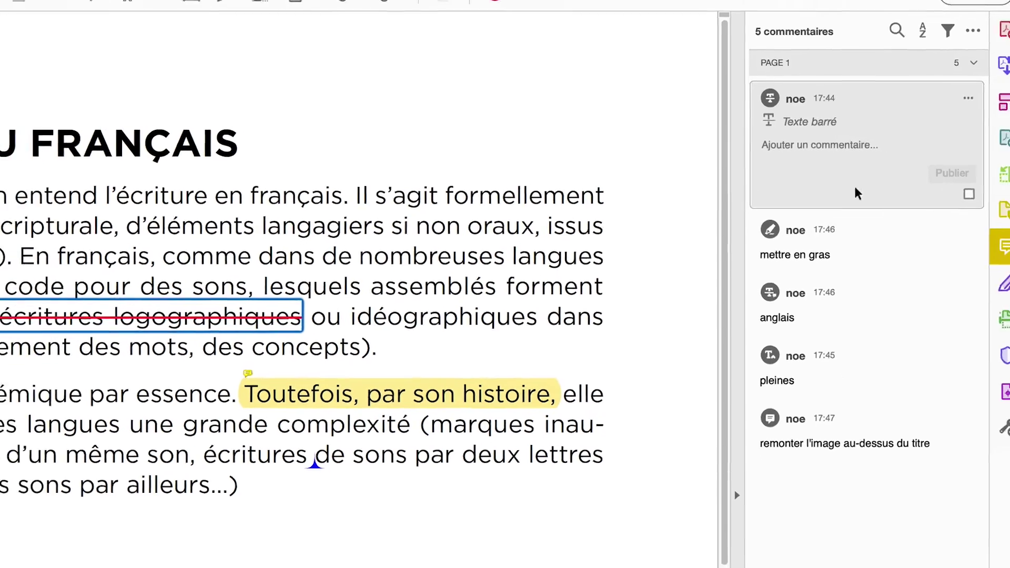
Switch to Adobe InDesign 2020 to view the PDF comments on the layout, and return to Acrobat
key(super+Tab)
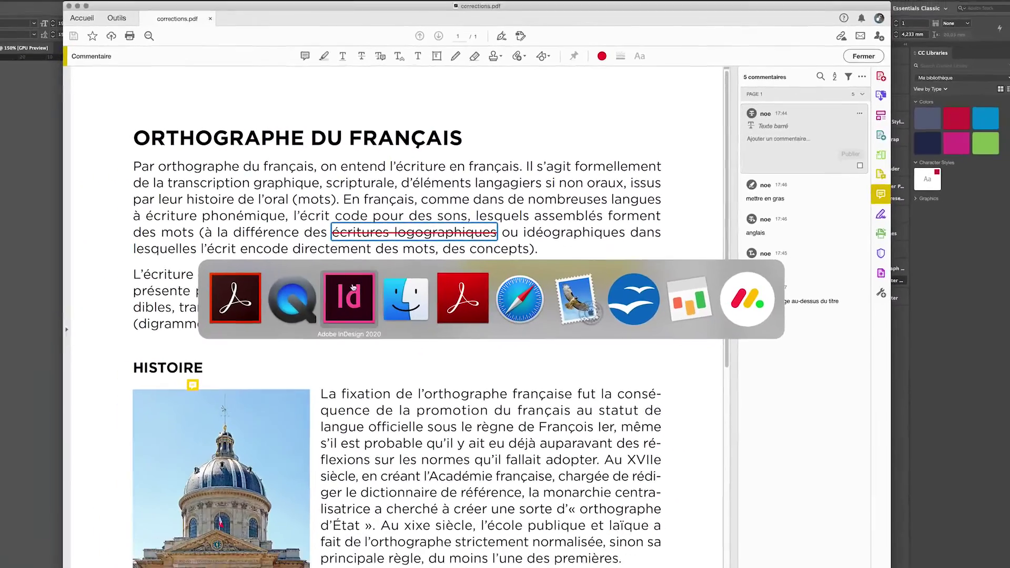
click(353, 287)
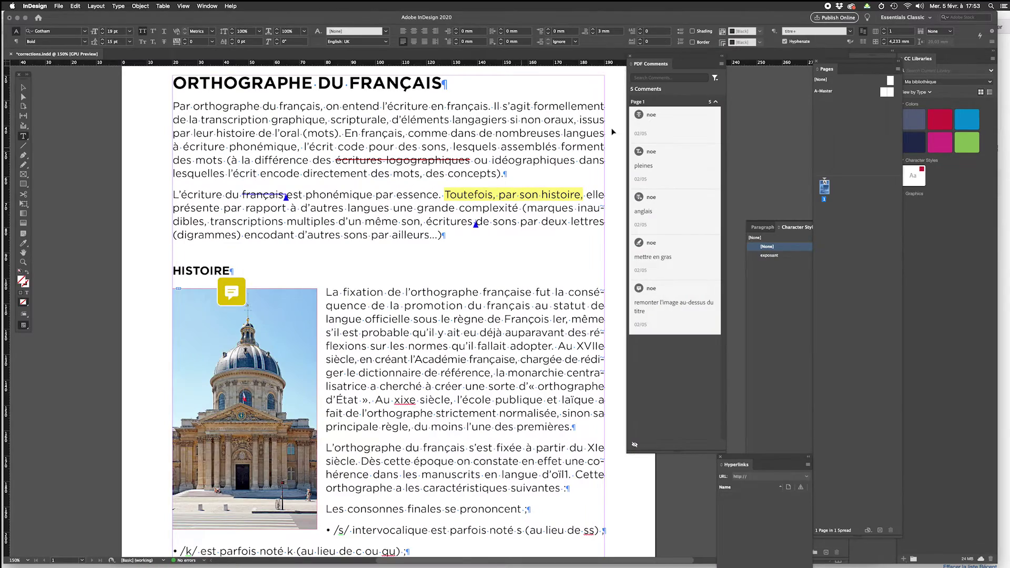
key(super+Tab)
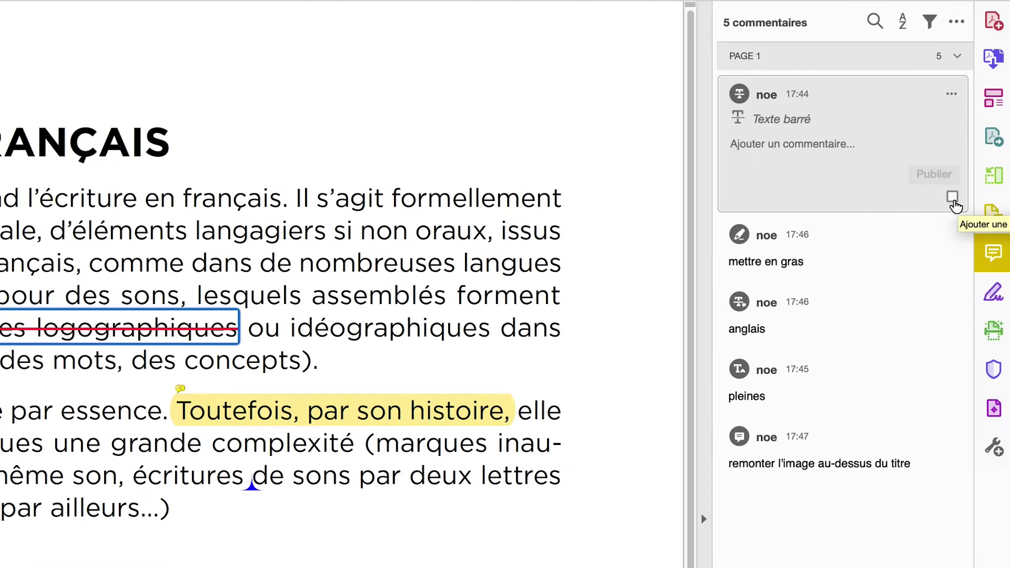
Add checkmarks to the strikethrough, "anglais" and "pleines" comments in the PDF's comment list, and select the note about moving the image
click(850, 164)
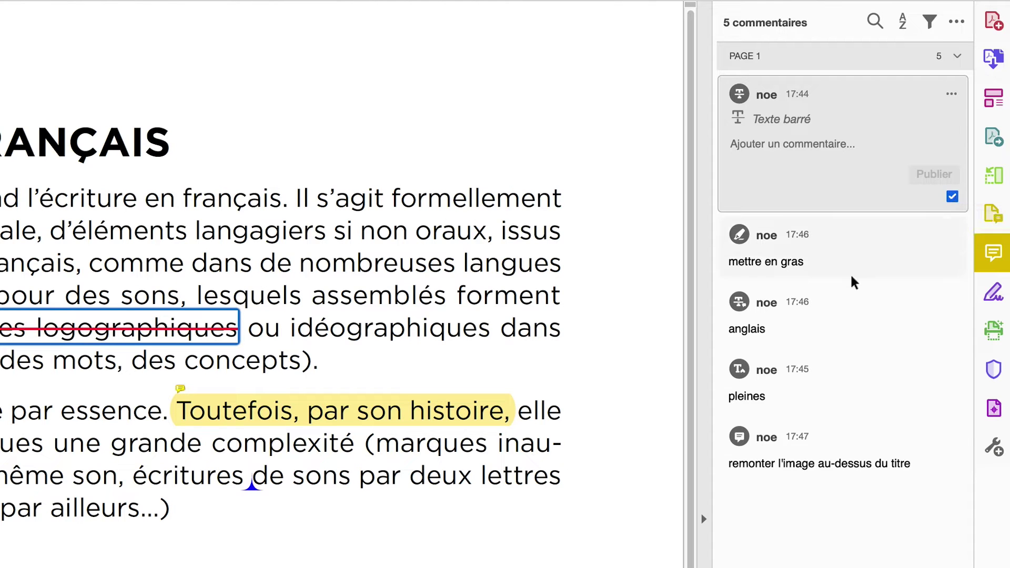
click(889, 260)
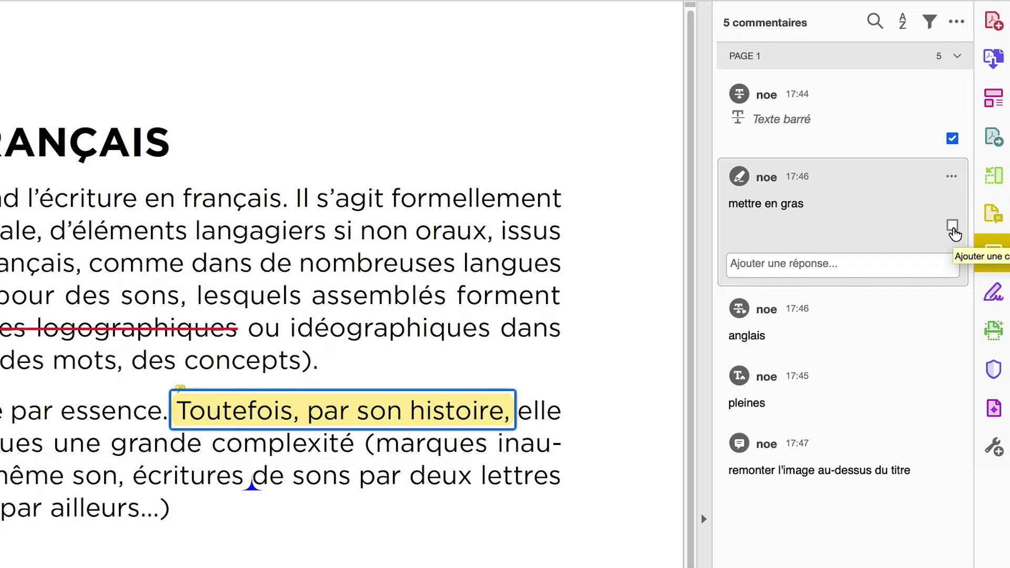
click(793, 350)
click(952, 292)
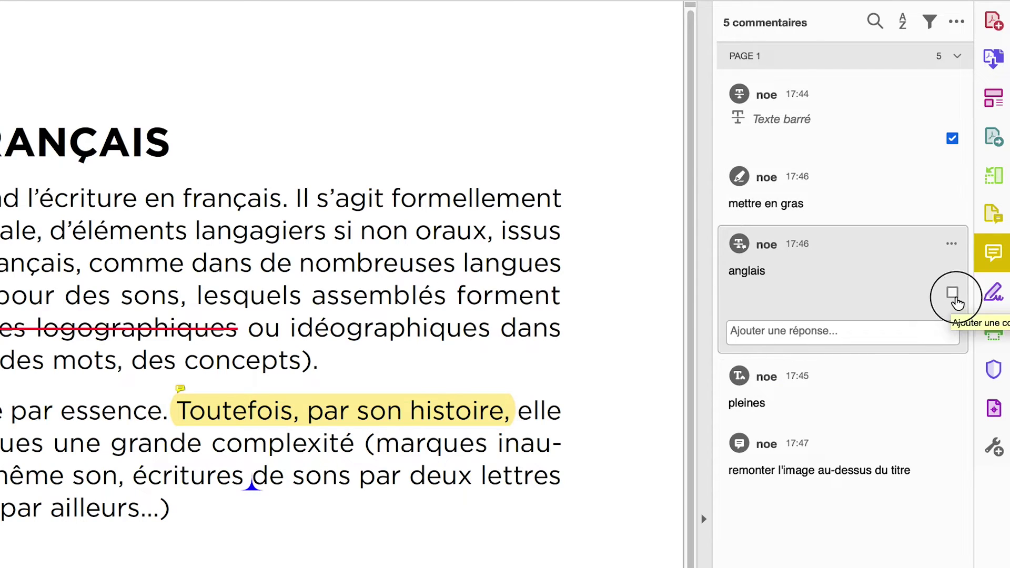
click(854, 400)
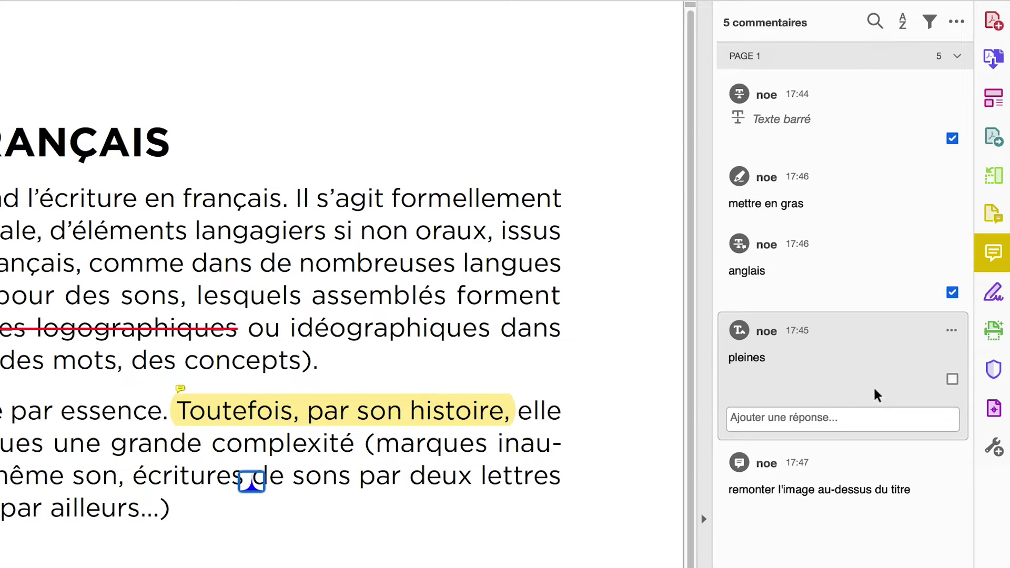
click(953, 379)
click(863, 499)
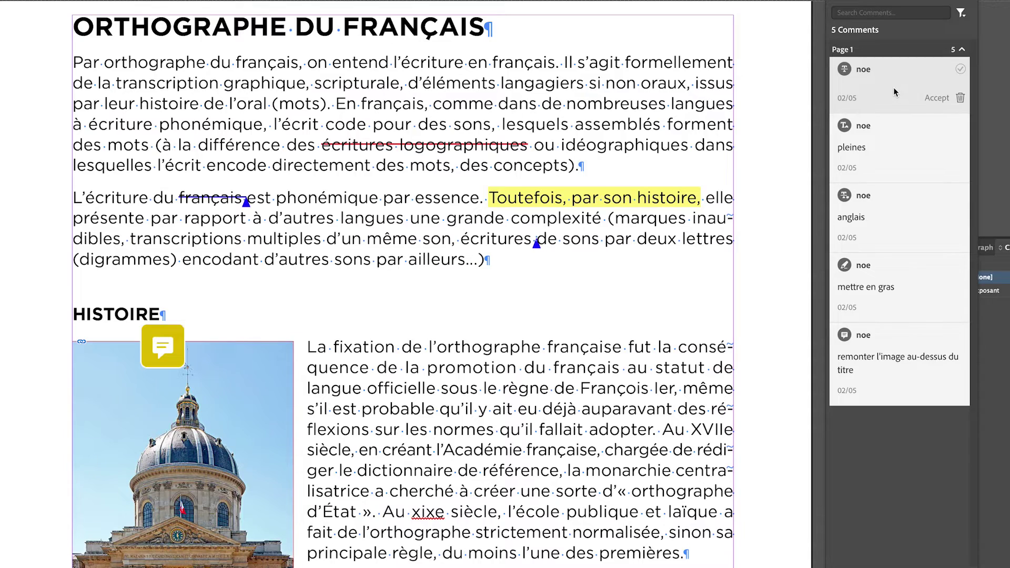
In InDesign, locate the strikethrough comment's text and accept the comment to delete "écritures logographiques" from the first paragraph
click(894, 92)
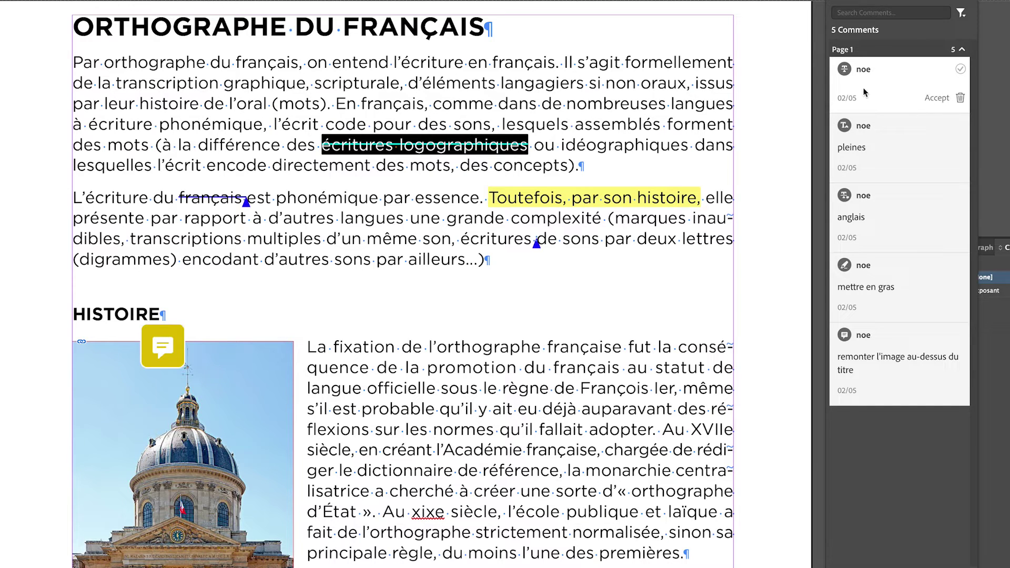
click(937, 97)
Select the "mettre en gras" highlight comment to locate the text it refers to in the second paragraph
mouse_move(950, 229)
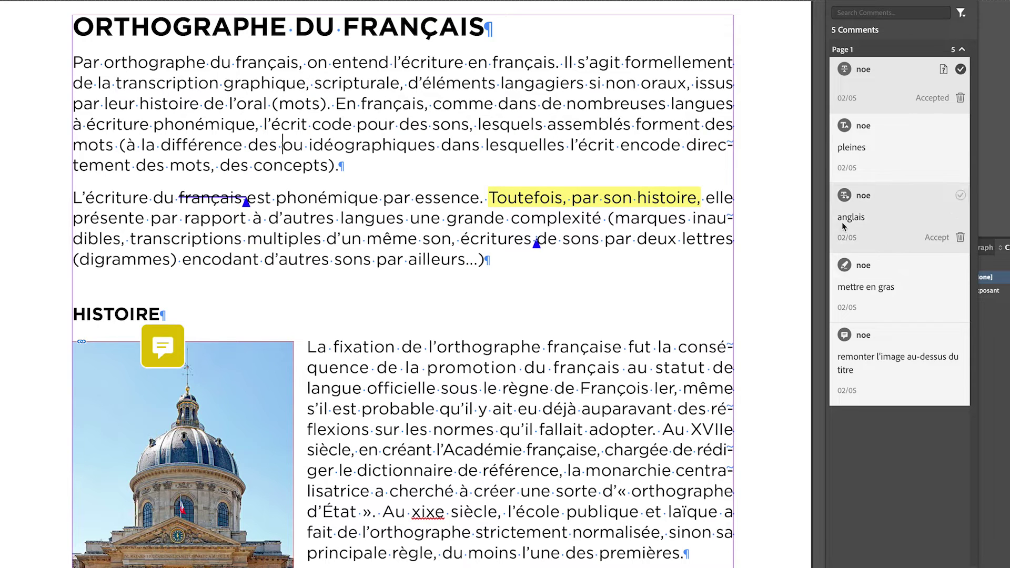
click(885, 292)
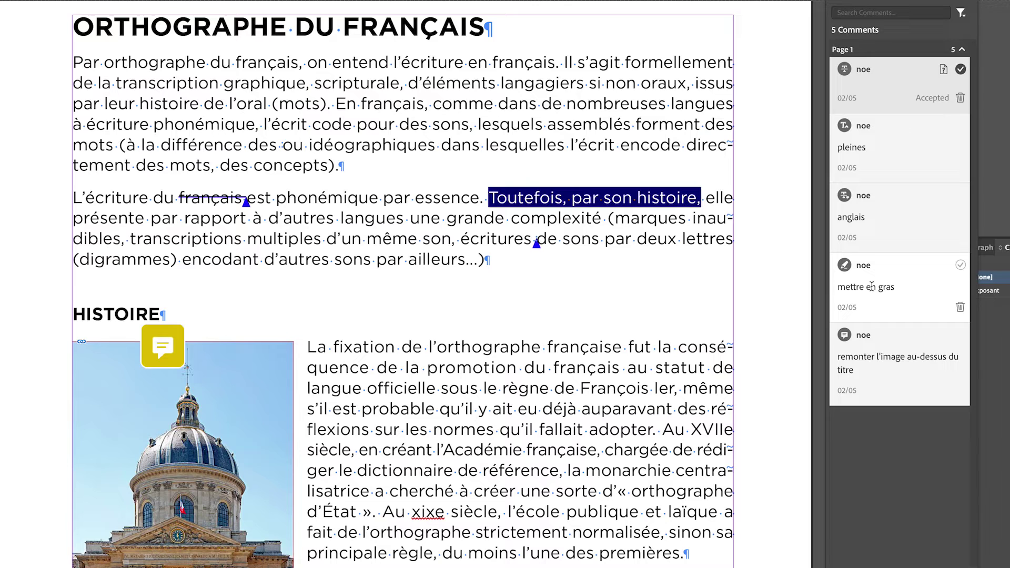
mouse_move(872, 335)
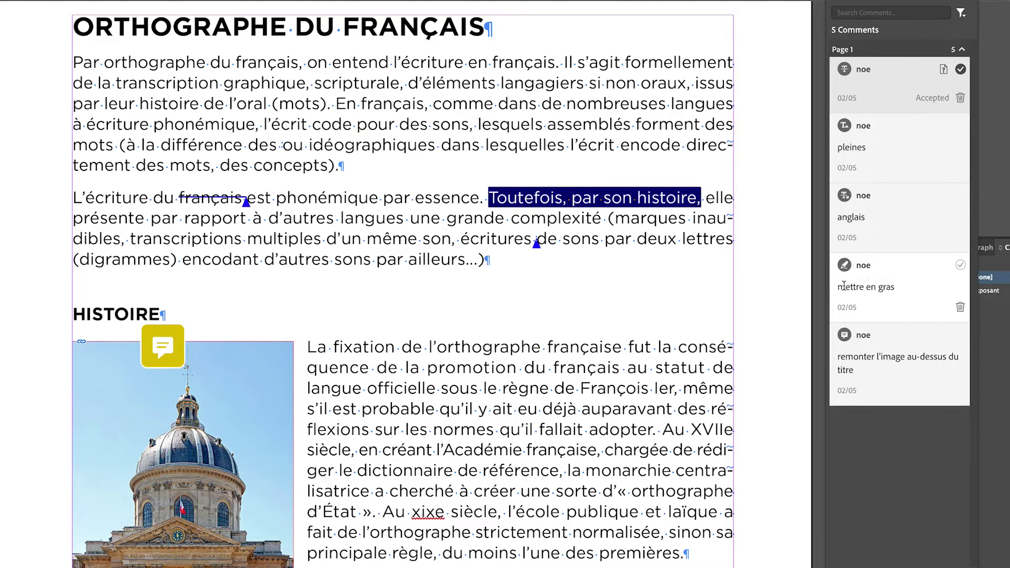